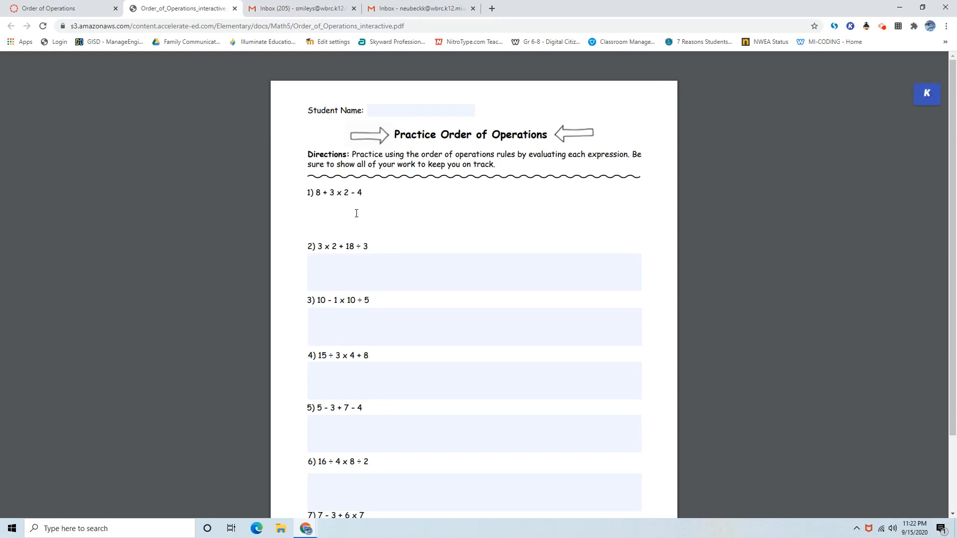
# Answer problem 1 with "8 + 6 - 4 = 14 -4 = 10" and download the worksheet as Order_of_Operations_interactive to the Downloads folder
pyautogui.write('8')
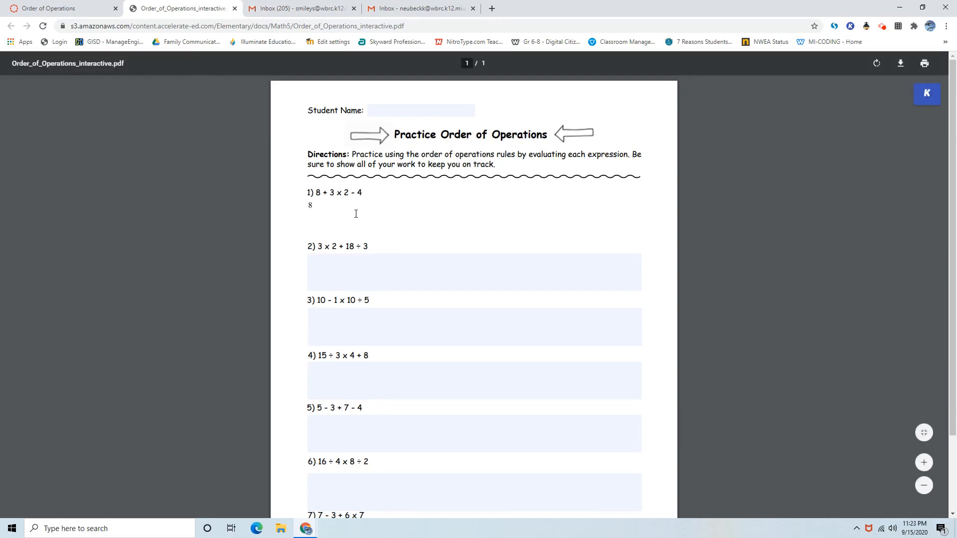
pyautogui.write(' + 6 - 4 = 14-4 = 10')
pyautogui.click(900, 73)
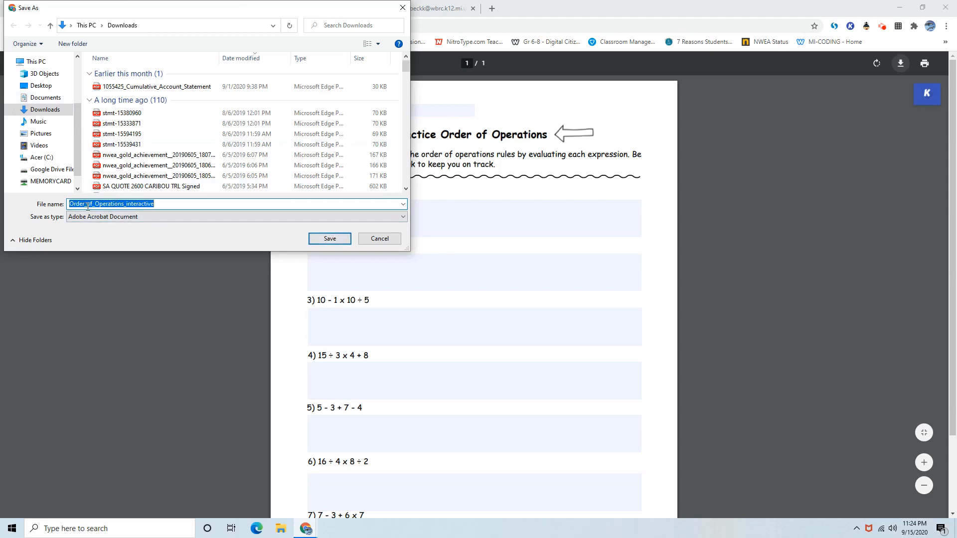
pyautogui.click(335, 242)
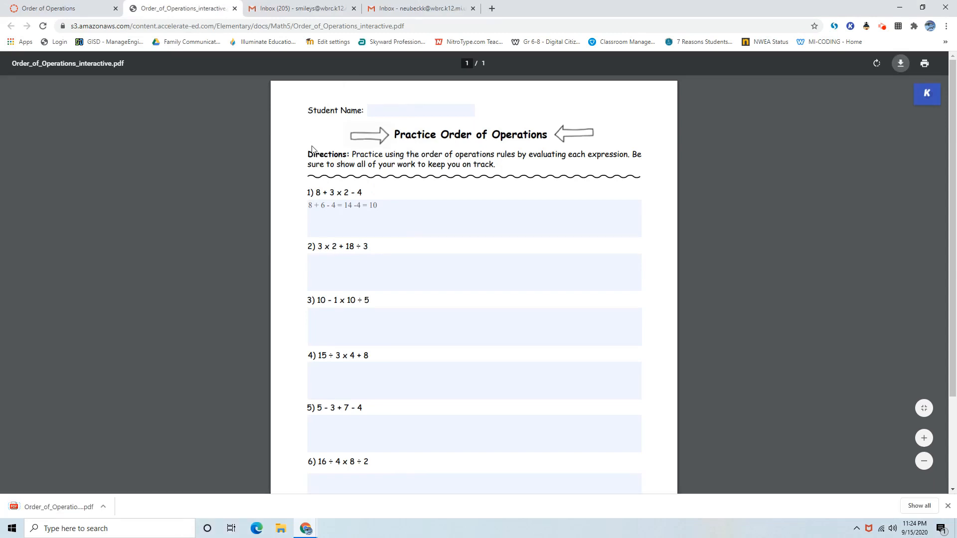
# Return to the Order of Operations lesson and continue past its last page to the Parentheses, Brackets and Braces lesson
pyautogui.click(43, 11)
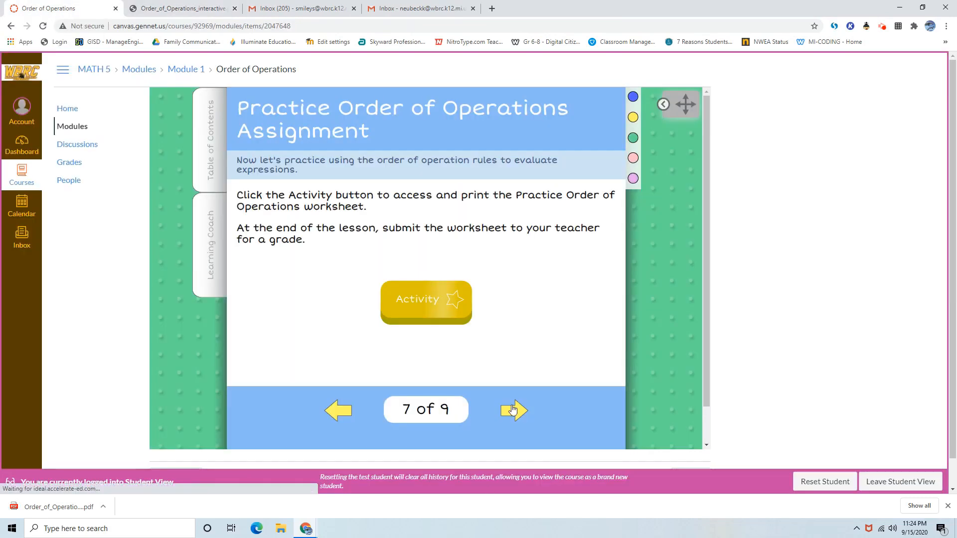
pyautogui.click(513, 409)
pyautogui.scroll(-10, 619, 404)
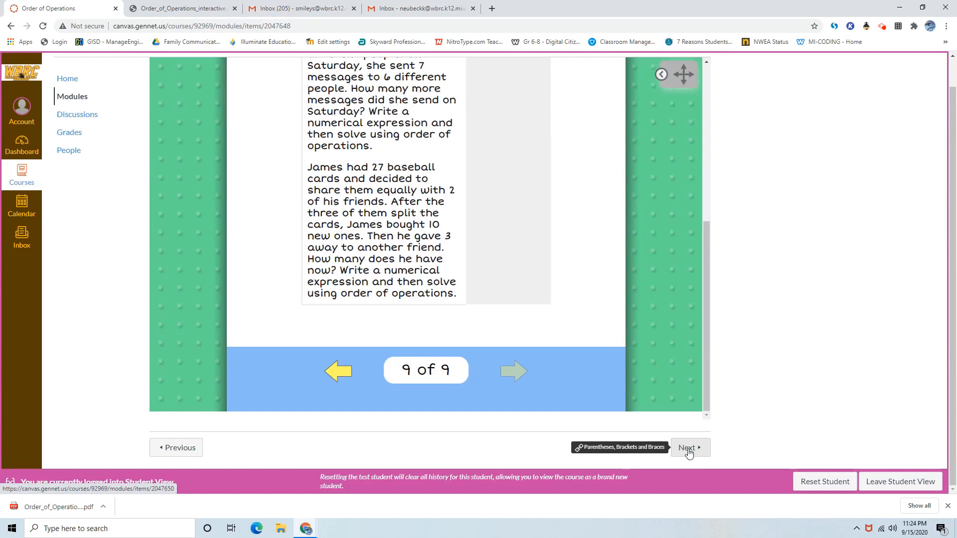
pyautogui.click(689, 451)
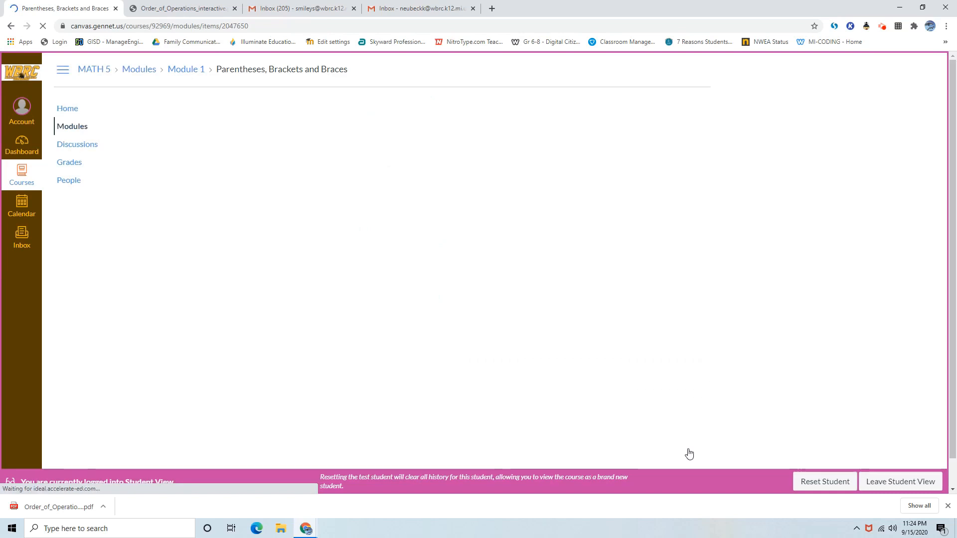
# Page through the lesson to the Practice with Brackets Assignment and open its activity worksheet
pyautogui.scroll(-7, 606, 397)
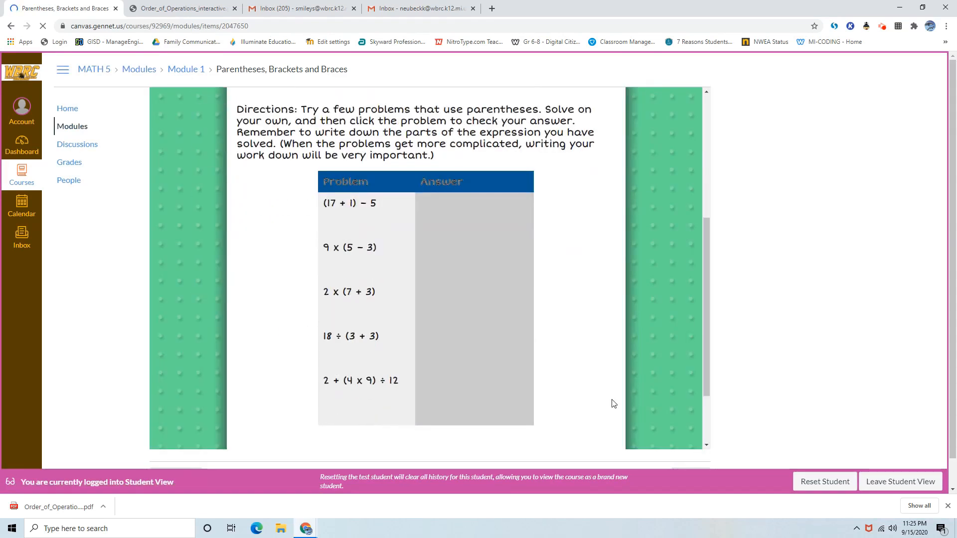
pyautogui.scroll(-2, 613, 405)
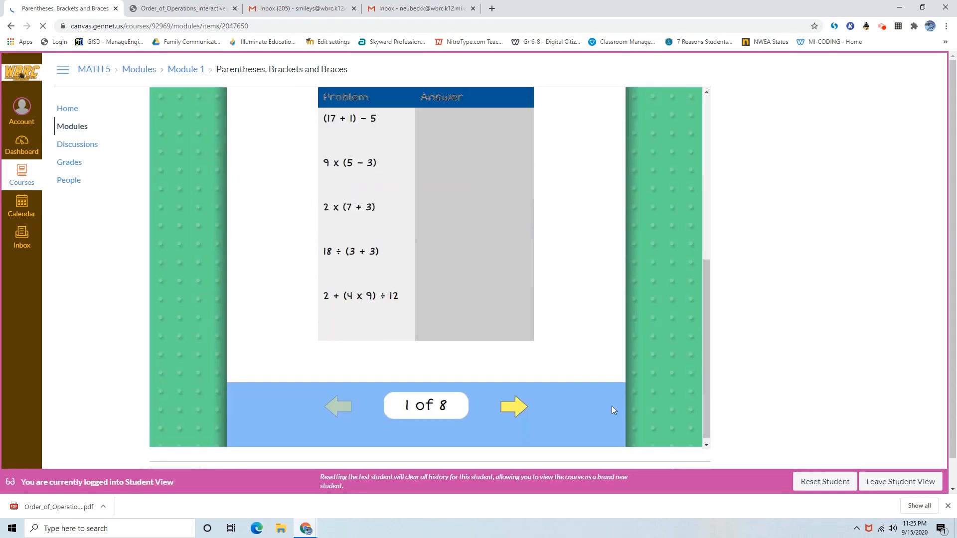
pyautogui.click(517, 403)
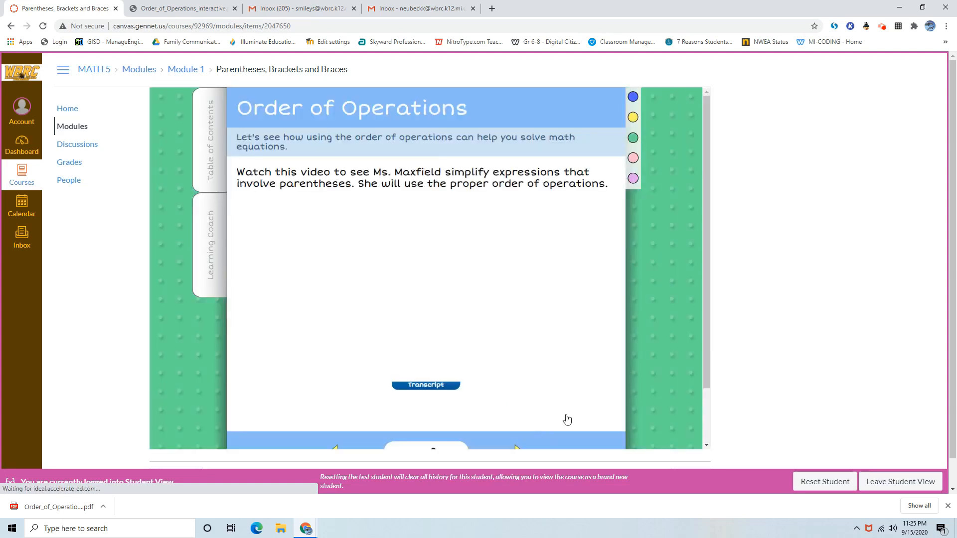
pyautogui.scroll(-3, 573, 414)
pyautogui.doubleClick(518, 403)
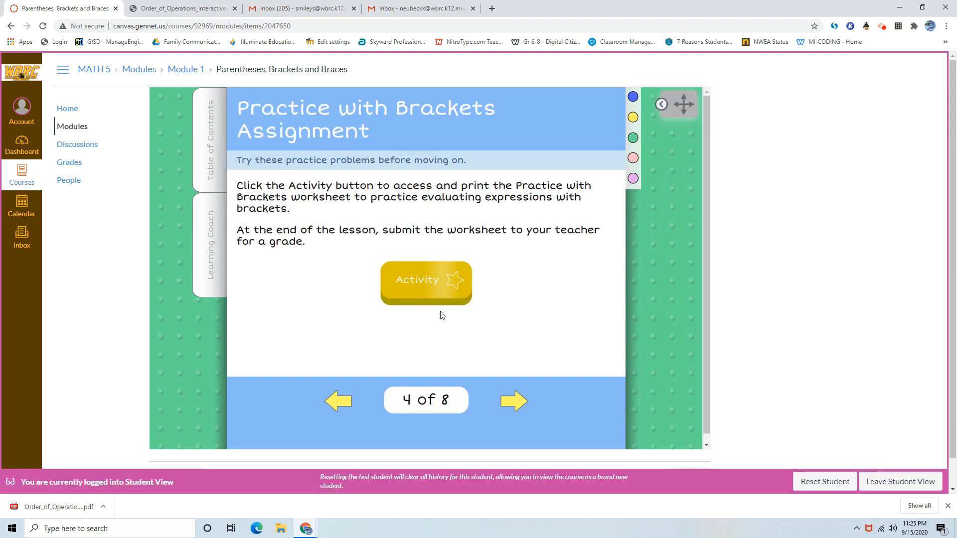
pyautogui.click(434, 283)
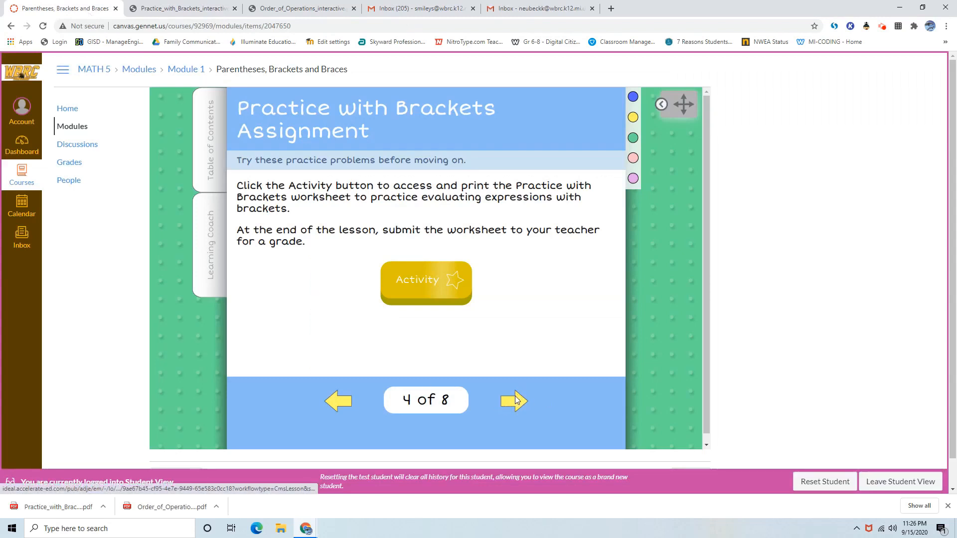
# Advance the lesson to page 5, which has the Washington School Lunch Menu example
pyautogui.click(516, 396)
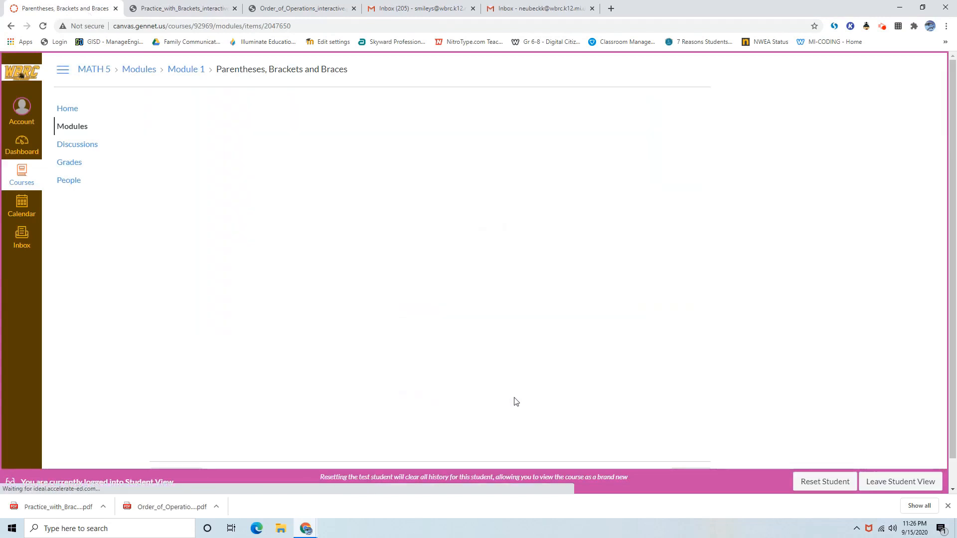
pyautogui.scroll(-5, 602, 381)
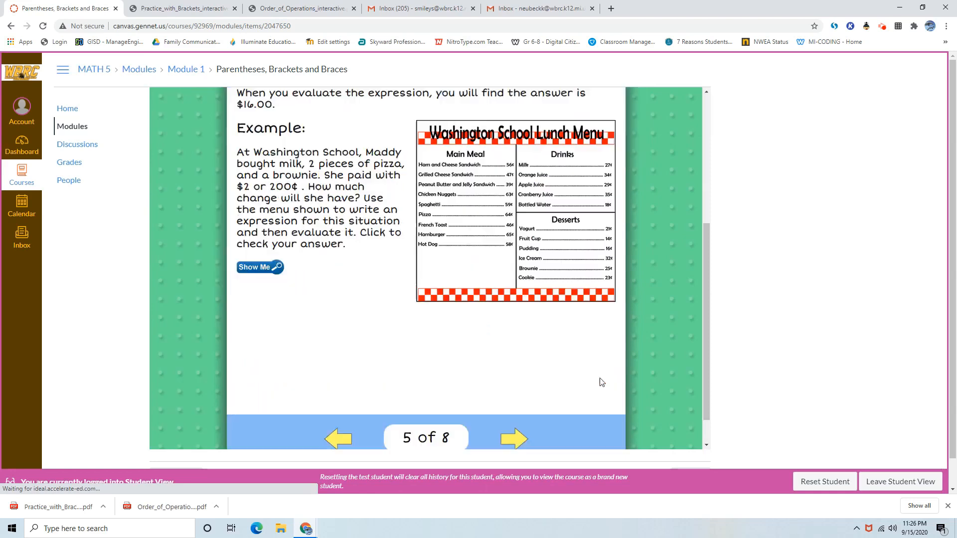
pyautogui.scroll(-2, 514, 439)
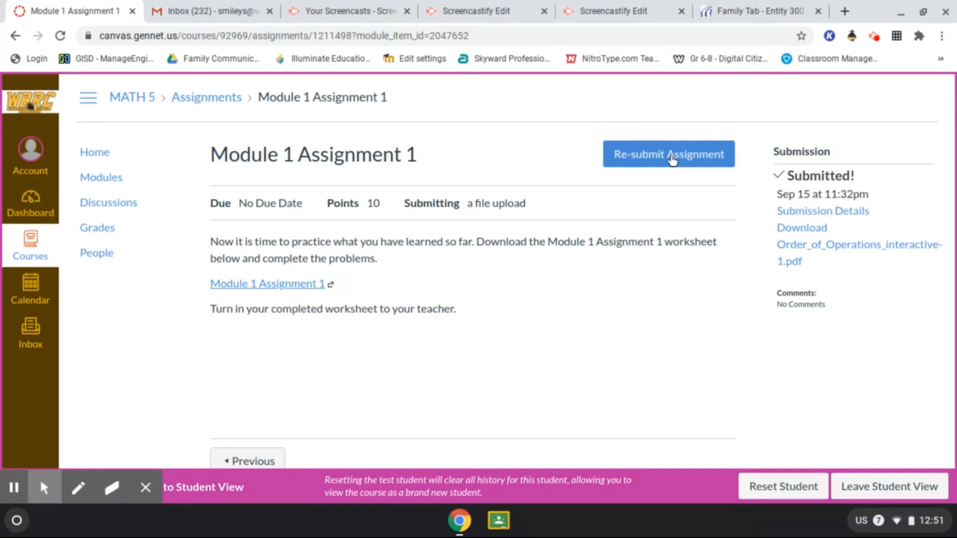
# Re-submit Module 1 Assignment 1 with the file Kami Export - AboutMe.pdf from the Downloads folder
pyautogui.click(670, 158)
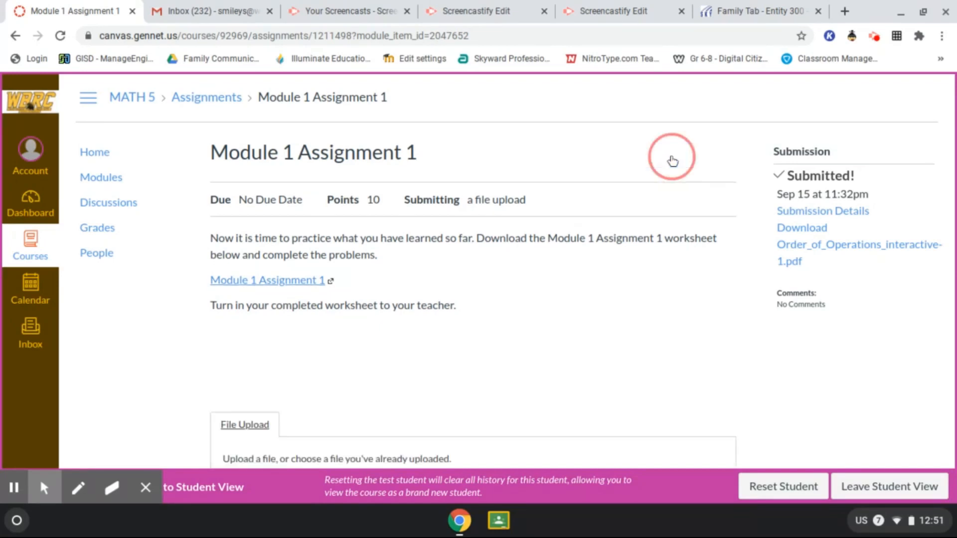
pyautogui.scroll(-1, 545, 358)
pyautogui.scroll(-1, 544, 360)
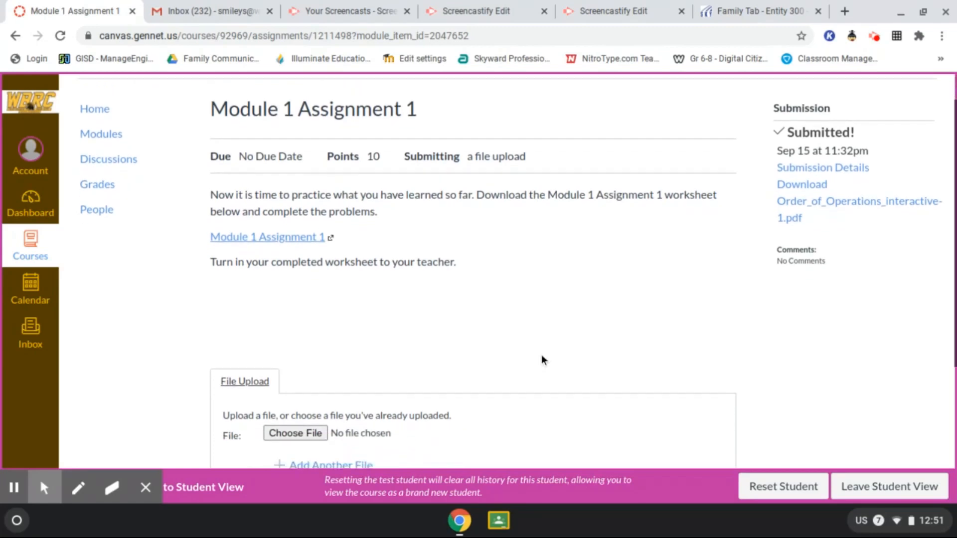
pyautogui.click(298, 432)
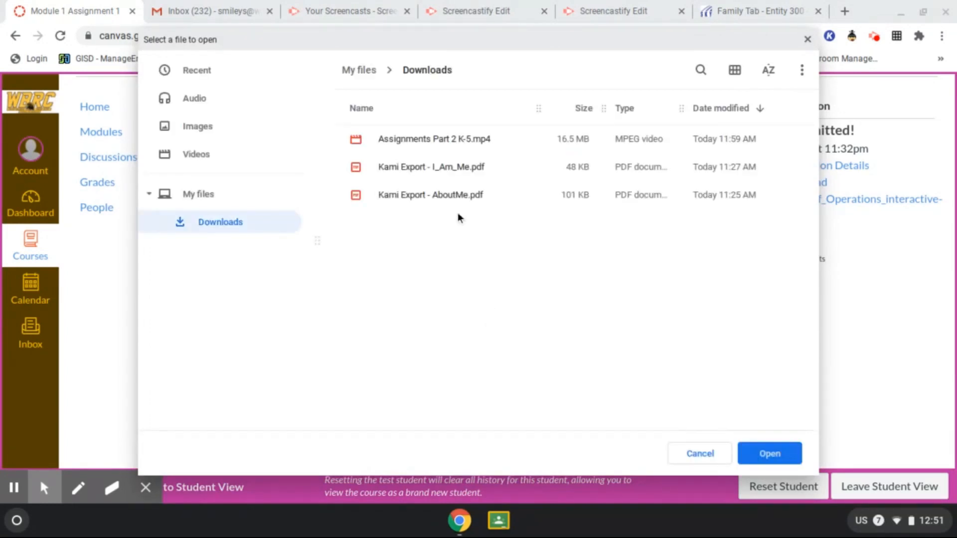
pyautogui.doubleClick(436, 196)
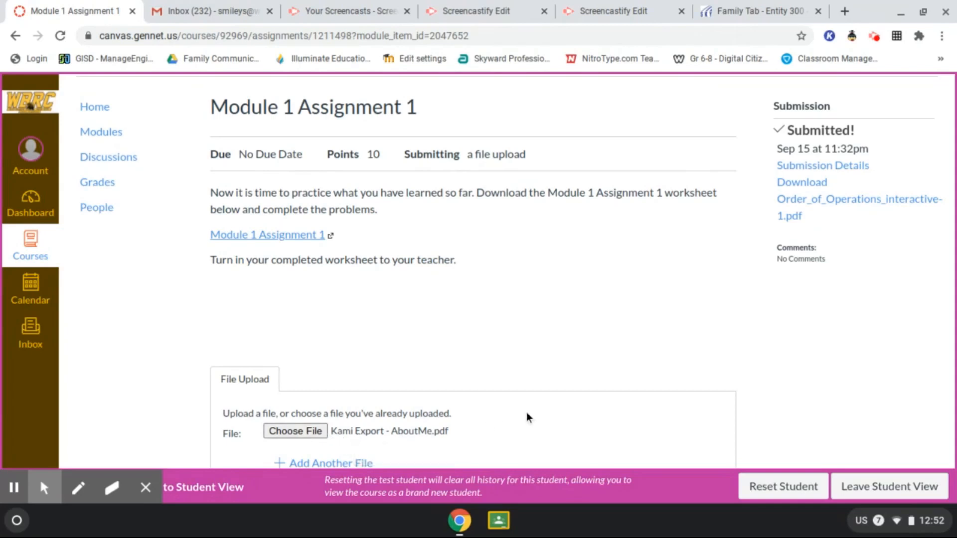
pyautogui.scroll(-1, 529, 417)
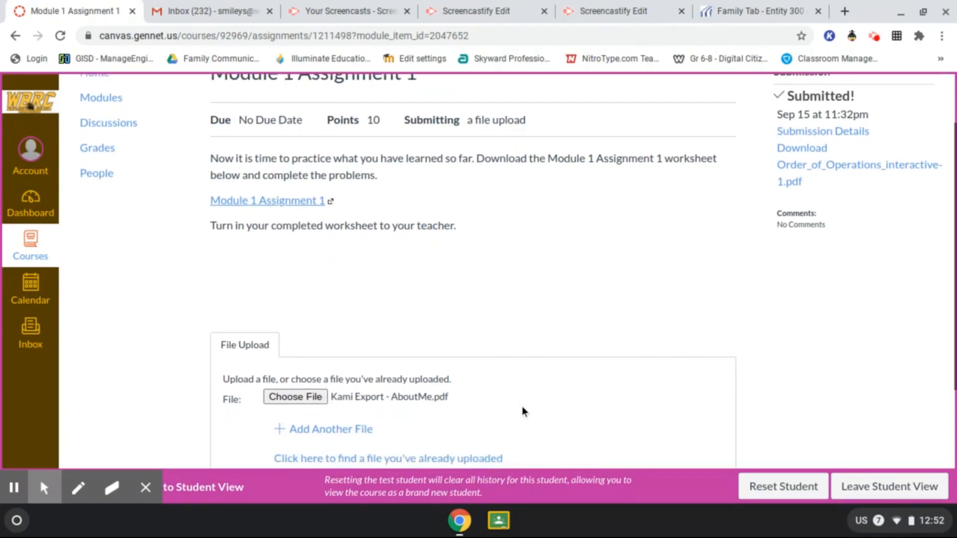
pyautogui.scroll(-3, 523, 412)
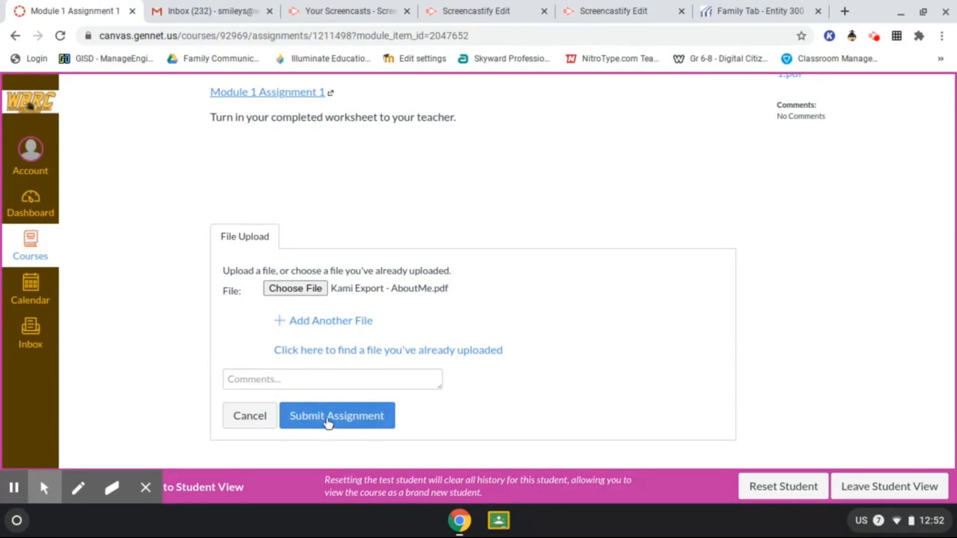
pyautogui.click(328, 423)
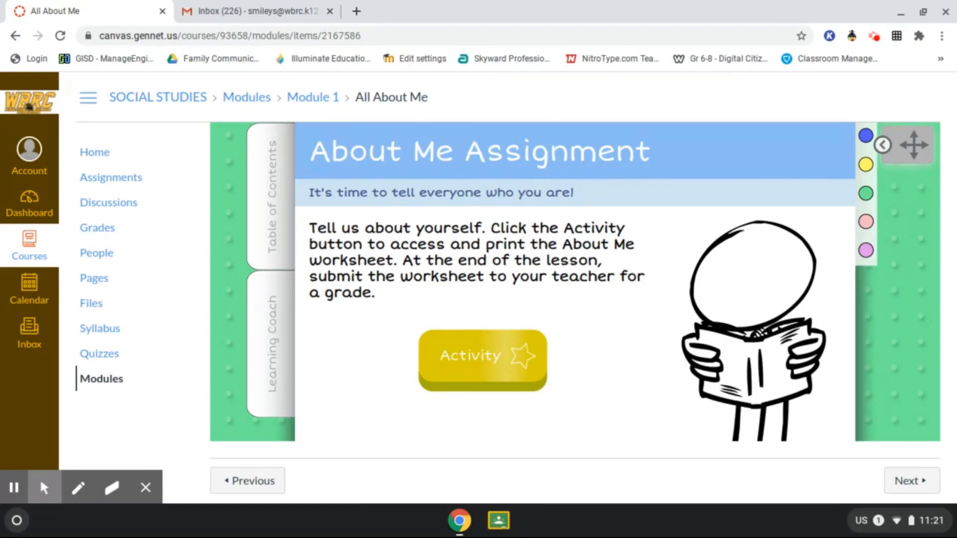
# Open the About Me activity worksheet in Kami, signing in with the student's Google account
pyautogui.click(506, 375)
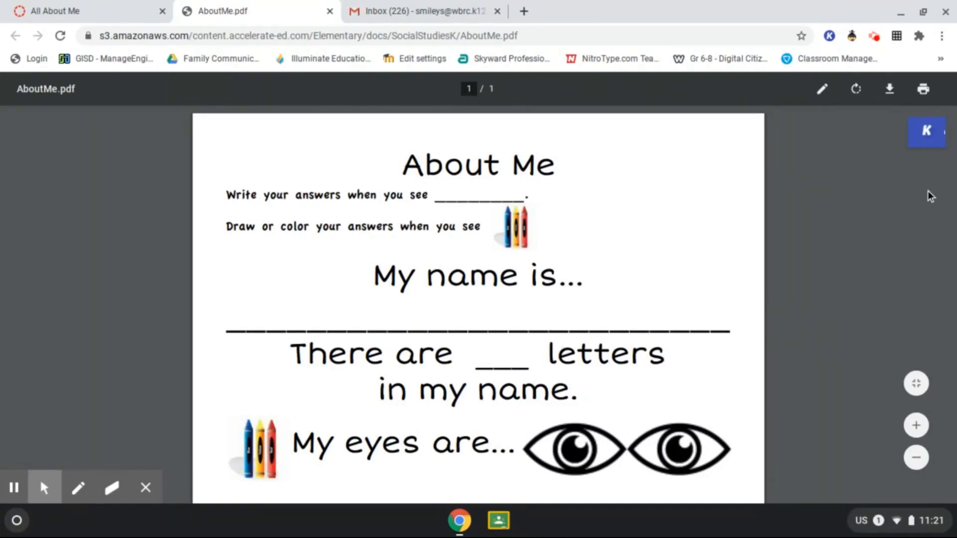
pyautogui.click(925, 144)
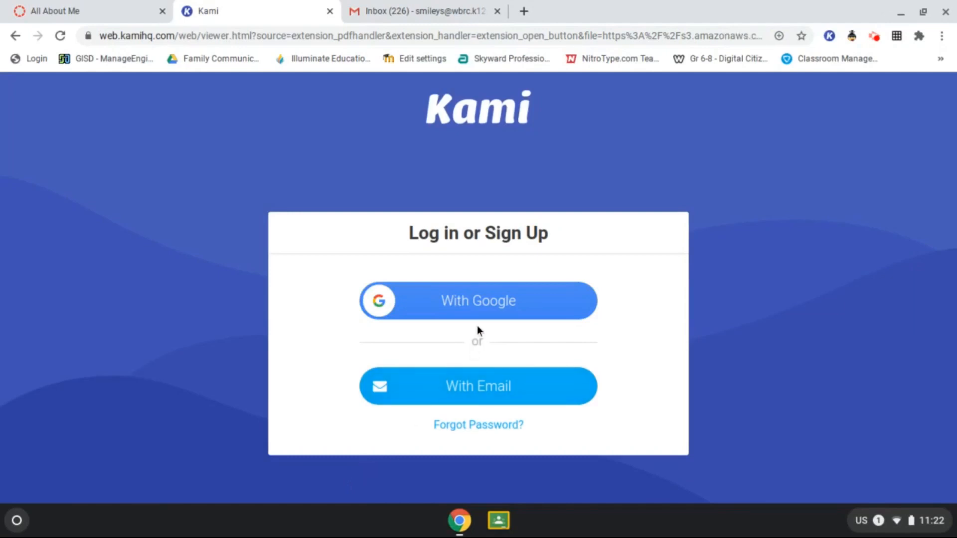
pyautogui.click(488, 309)
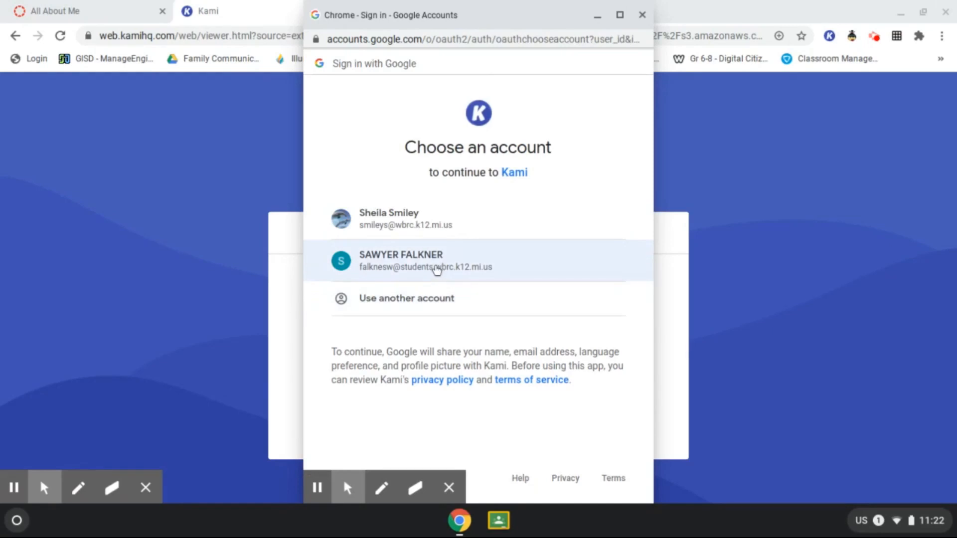
pyautogui.click(436, 270)
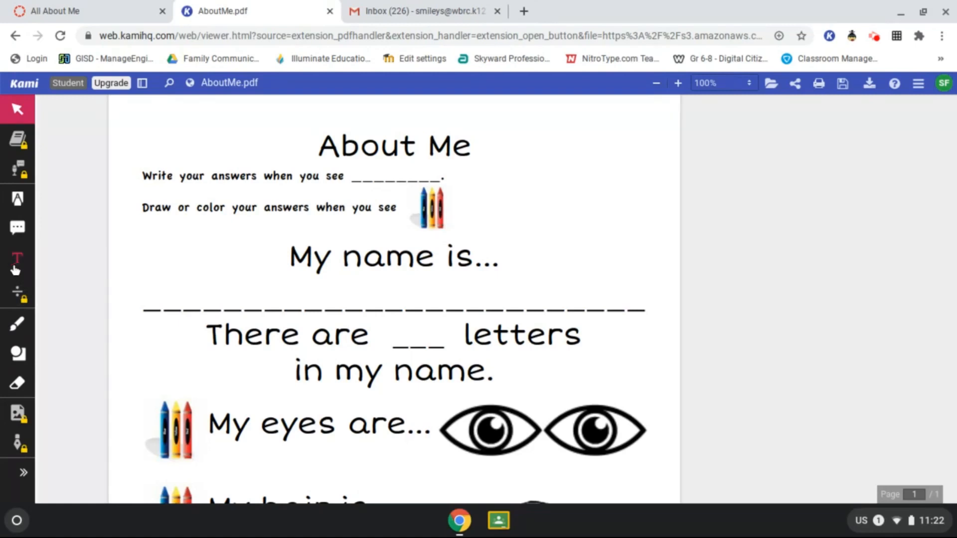
# Add a text box reading 6 on the letter-count blank and resize it to fit the blank
pyautogui.click(19, 263)
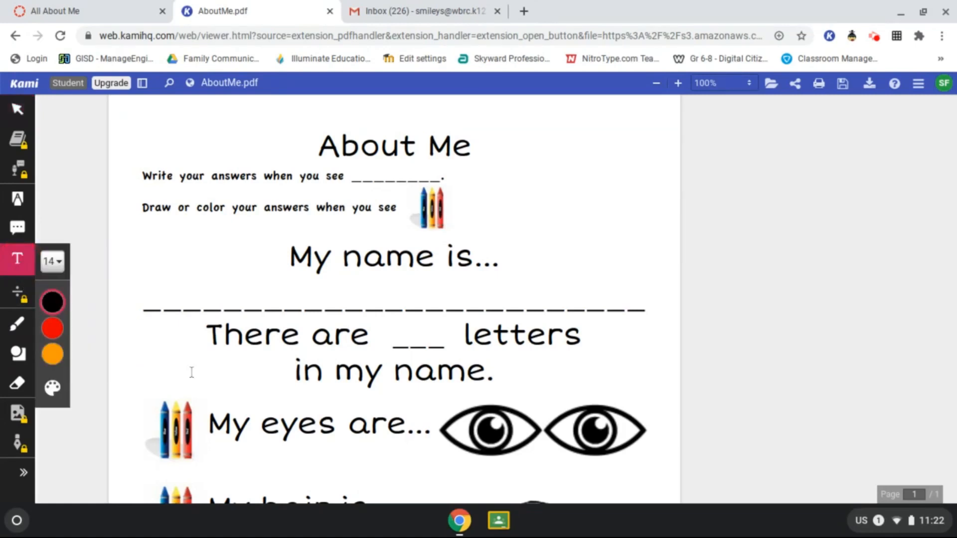
pyautogui.click(396, 338)
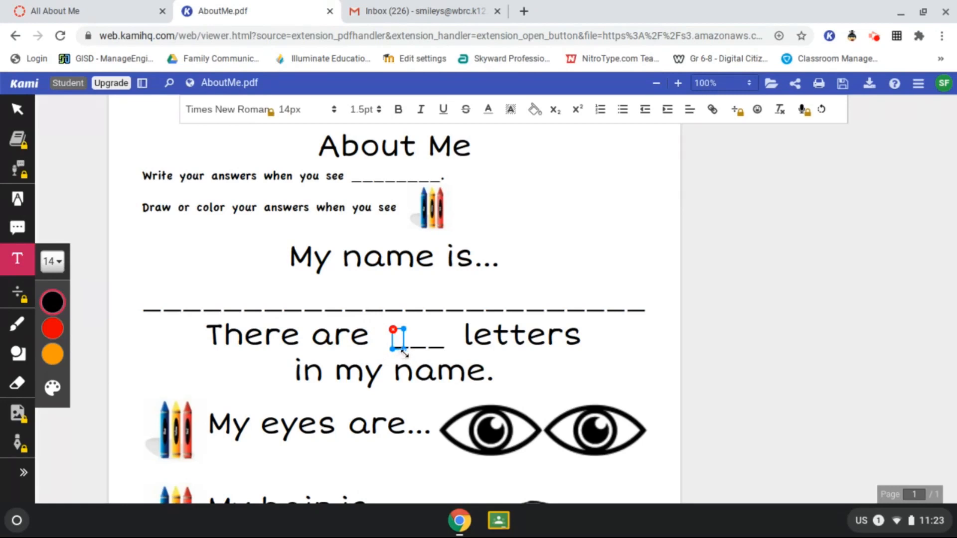
pyautogui.moveTo(405, 353); pyautogui.dragTo(432, 357)
pyautogui.moveTo(432, 360)
pyautogui.mouseDown()
pyautogui.moveTo(392, 337)
pyautogui.moveTo(442, 348)
pyautogui.mouseUp()
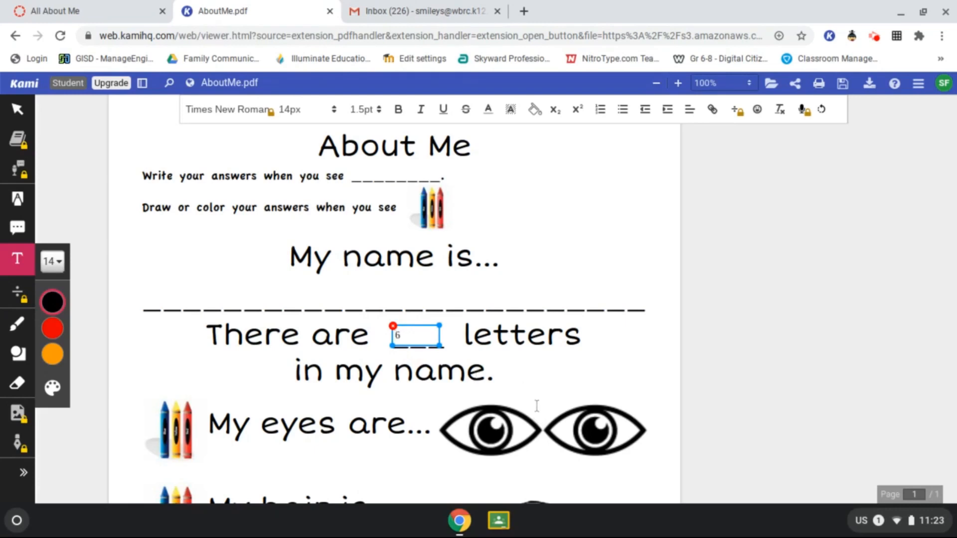
# Set up the drawing tool with a line thickness of 10 and dismiss the offer to save to Drive
pyautogui.scroll(-3, 533, 398)
pyautogui.scroll(-4, 529, 332)
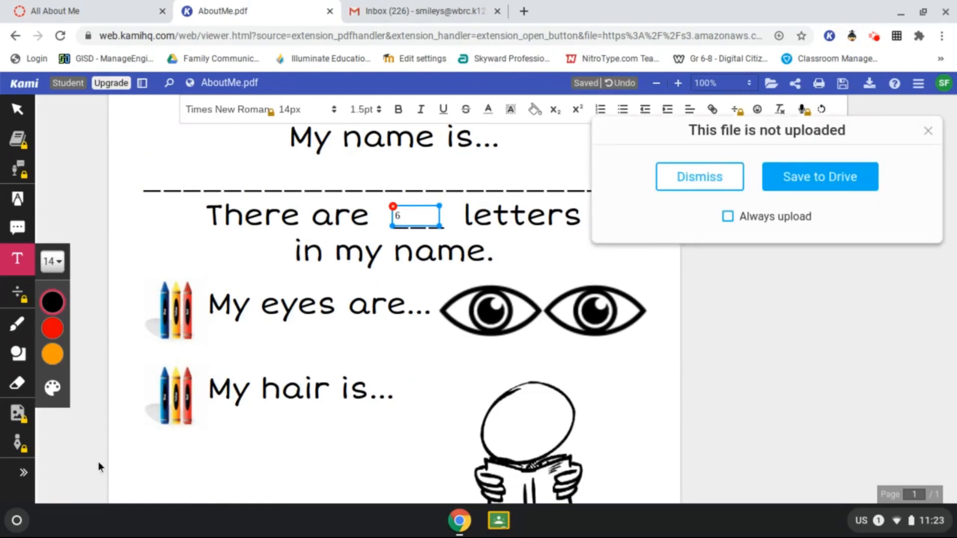
pyautogui.click(18, 327)
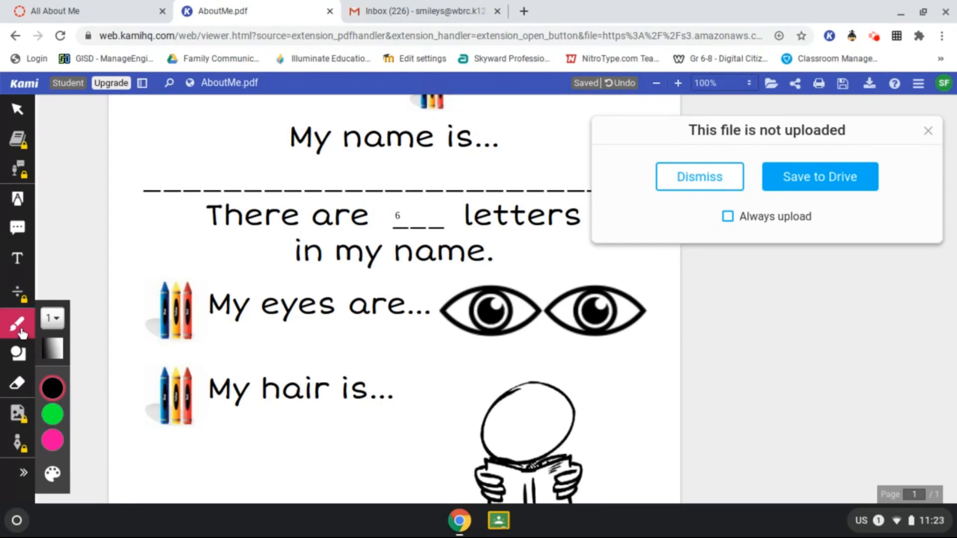
pyautogui.click(57, 320)
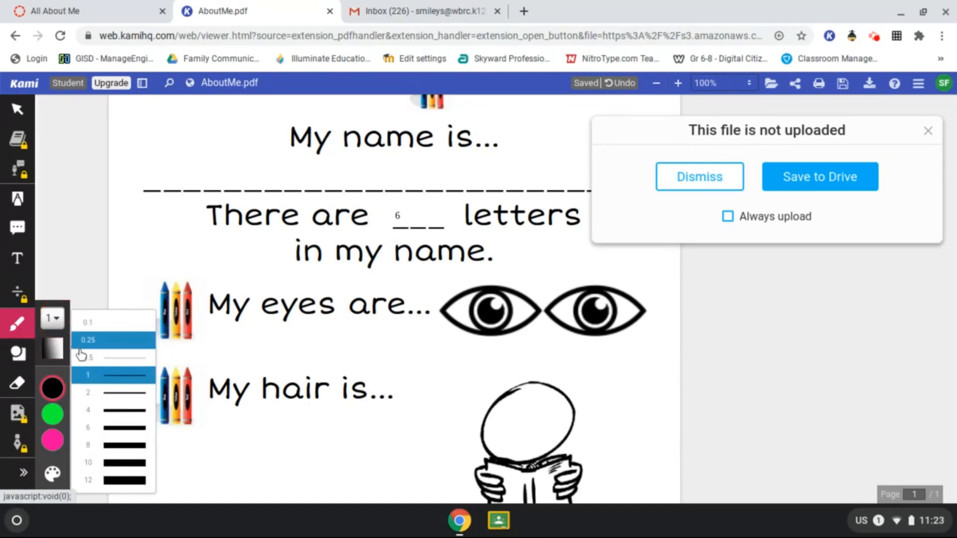
pyautogui.click(120, 468)
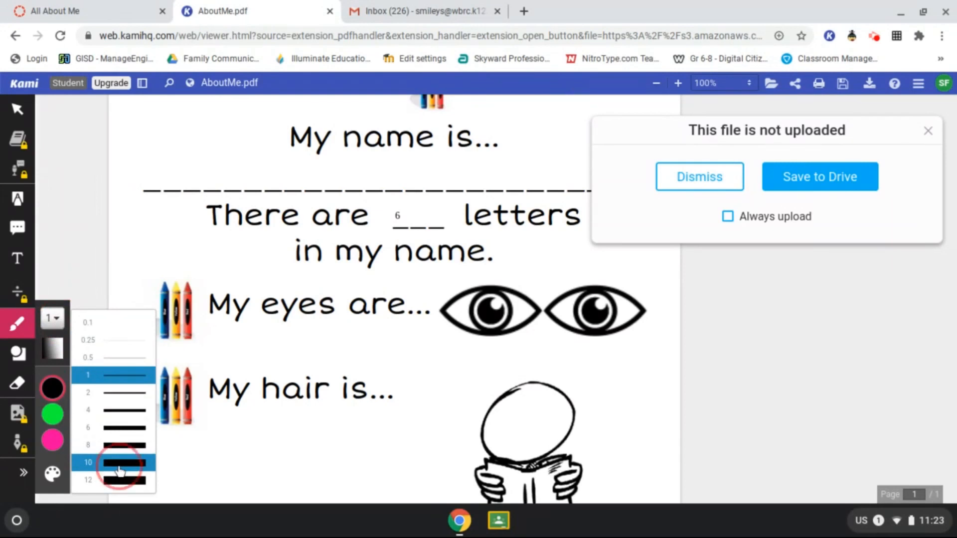
pyautogui.click(707, 187)
# Replace black with a medium blue in the custom color palette, save it, and choose that blue for drawing
pyautogui.moveTo(54, 414)
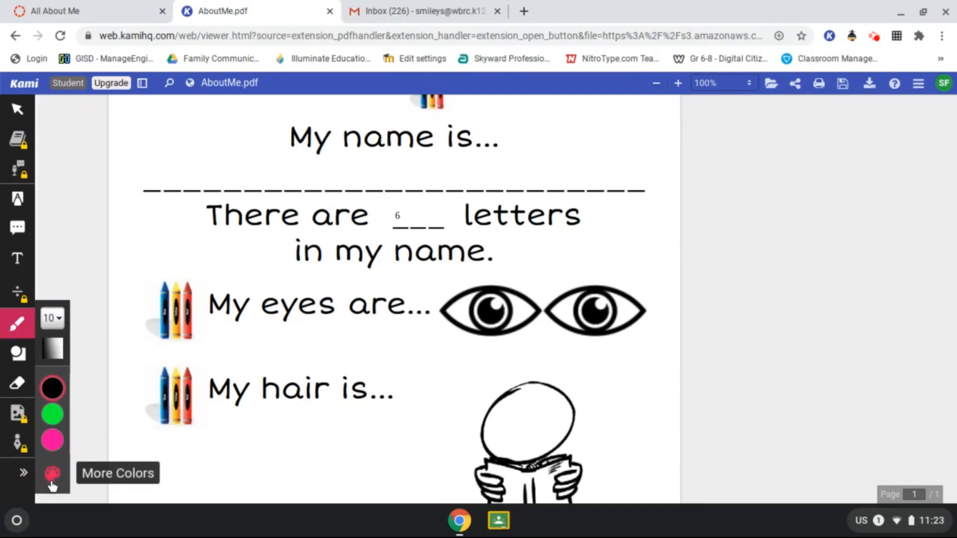
pyautogui.click(51, 476)
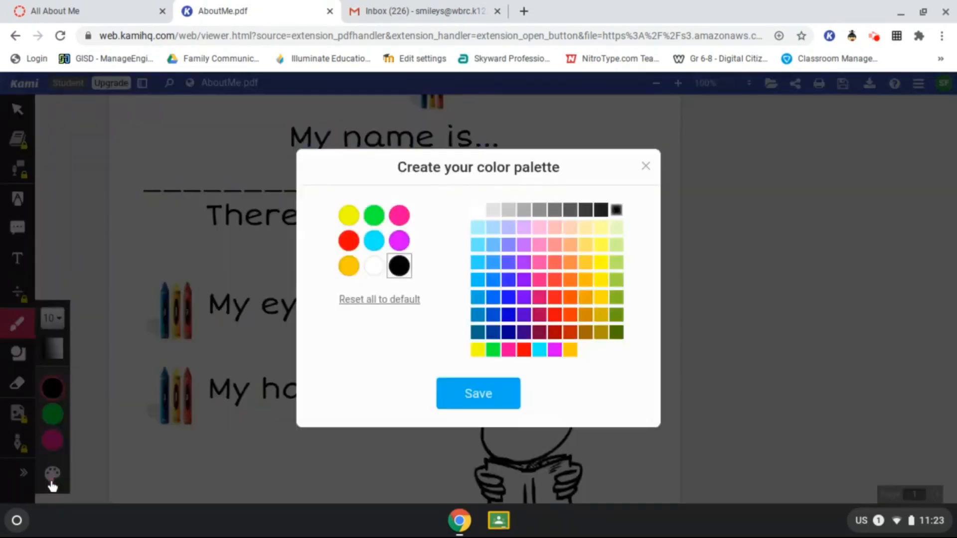
pyautogui.click(493, 262)
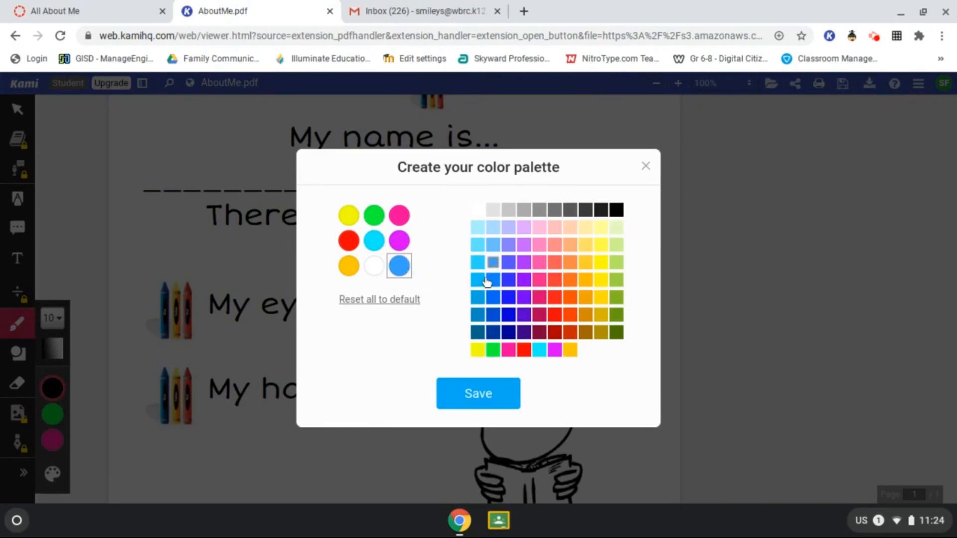
pyautogui.click(491, 394)
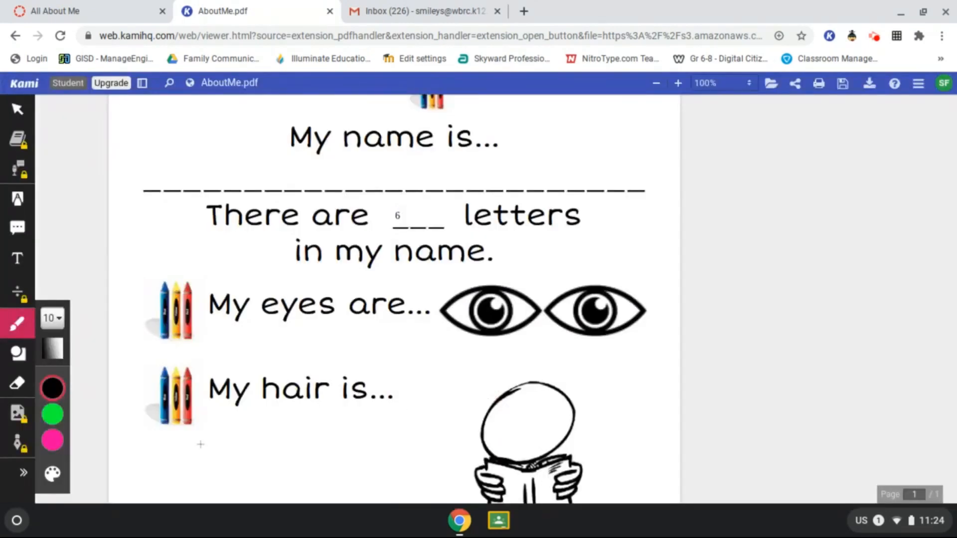
pyautogui.moveTo(75, 439)
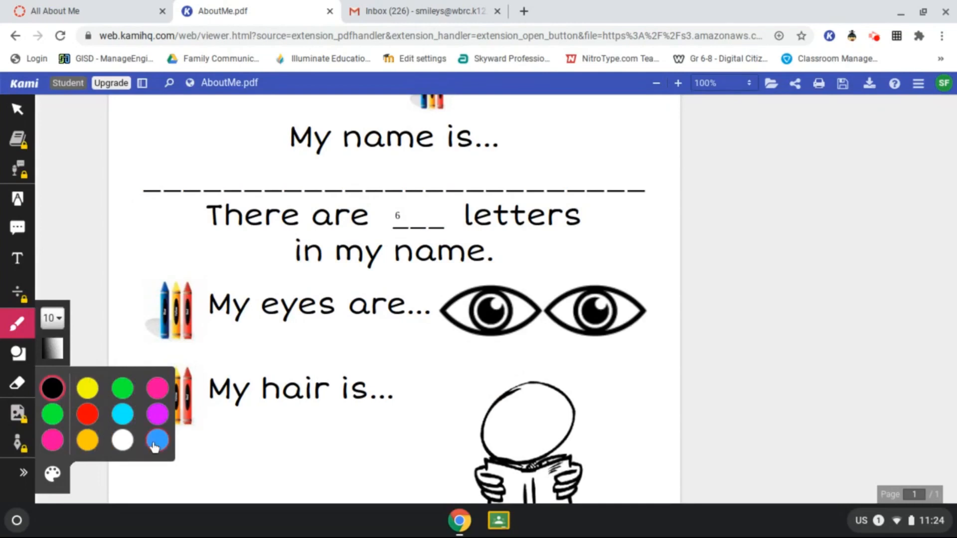
pyautogui.click(157, 442)
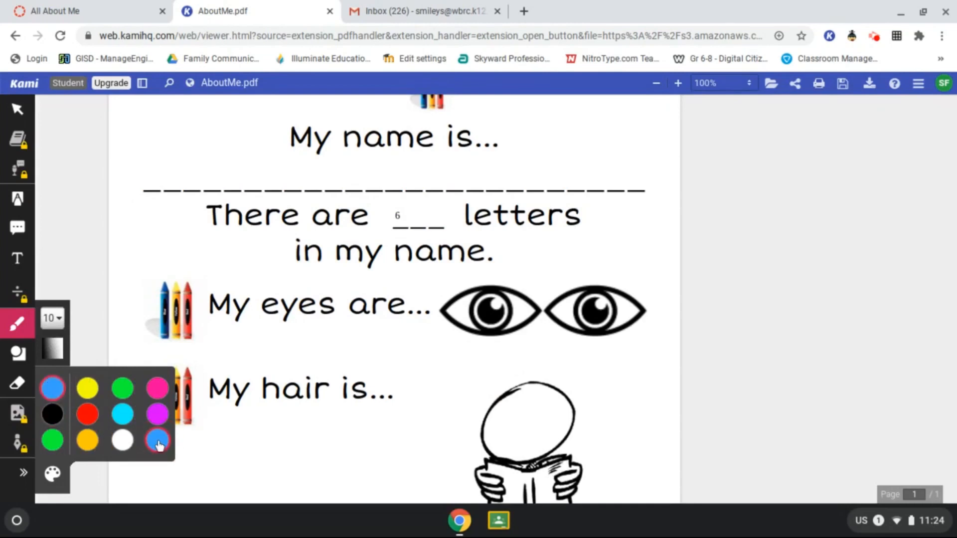